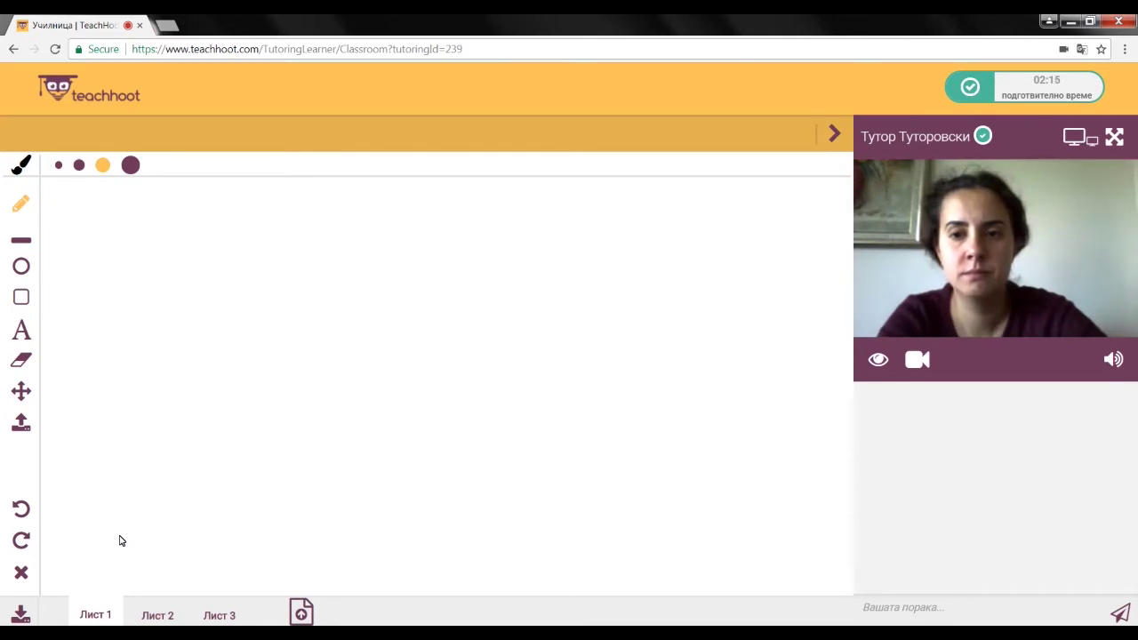
# Step: Zoom the classroom page out two levels and handwrite 2+2 — 4 in black across the whiteboard's upper part
pyautogui.hotkey('ctrl', '-')
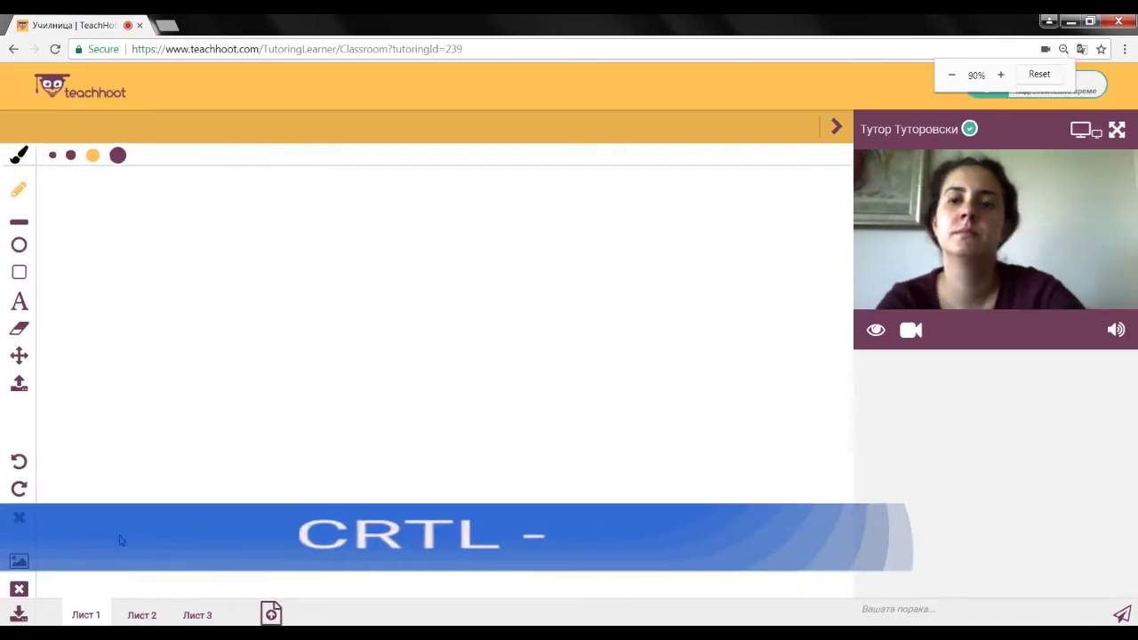
pyautogui.hotkey('ctrl', '-')
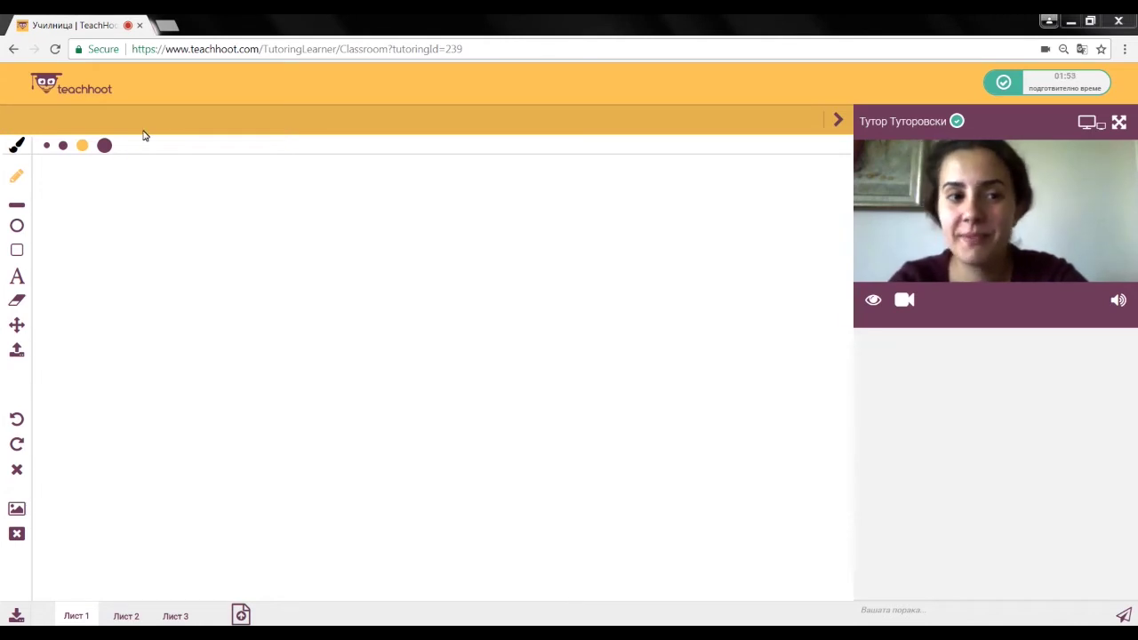
pyautogui.moveTo(67, 190)
pyautogui.mouseDown()
pyautogui.moveTo(89, 233)
pyautogui.moveTo(142, 210)
pyautogui.moveTo(120, 235)
pyautogui.mouseUp()
pyautogui.moveTo(150, 187)
pyautogui.mouseDown()
pyautogui.moveTo(187, 238)
pyautogui.moveTo(254, 215)
pyautogui.mouseUp()
pyautogui.moveTo(278, 175)
pyautogui.mouseDown()
pyautogui.moveTo(307, 206)
pyautogui.moveTo(296, 233)
pyautogui.mouseUp()
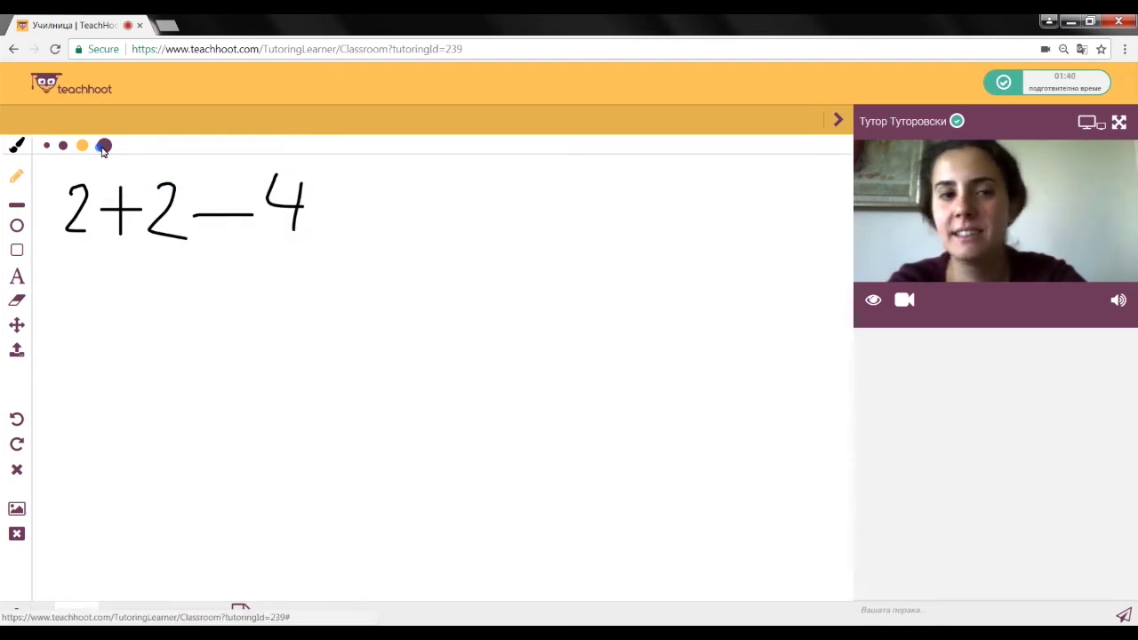
# Step: Handwrite 2+2=4 in red with the thickest brush, directly below the black equation
pyautogui.click(104, 145)
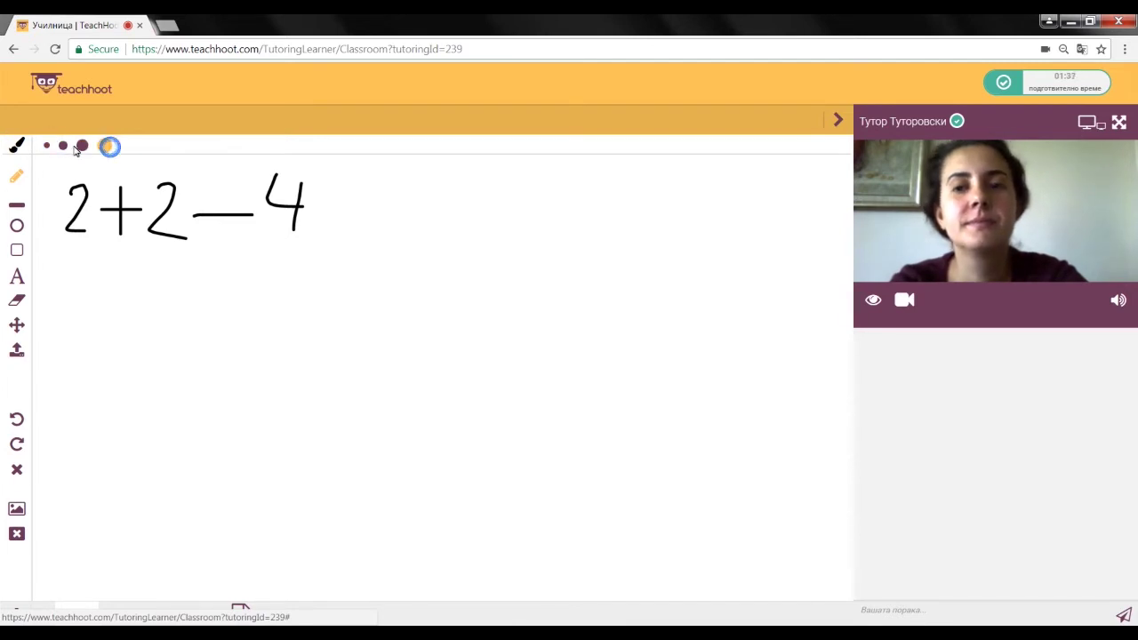
pyautogui.click(16, 145)
pyautogui.click(67, 266)
pyautogui.moveTo(68, 259)
pyautogui.mouseDown()
pyautogui.moveTo(88, 296)
pyautogui.moveTo(123, 278)
pyautogui.moveTo(108, 297)
pyautogui.mouseUp()
pyautogui.moveTo(131, 254)
pyautogui.mouseDown()
pyautogui.moveTo(159, 295)
pyautogui.moveTo(212, 285)
pyautogui.moveTo(213, 271)
pyautogui.mouseUp()
pyautogui.moveTo(234, 241)
pyautogui.mouseDown()
pyautogui.moveTo(247, 285)
pyautogui.moveTo(258, 280)
pyautogui.mouseUp()
pyautogui.moveTo(245, 260); pyautogui.dragTo(246, 315)
# Step: Draw a red circle, a rectangle and a triangle made of straight lines beside the equations
pyautogui.moveTo(437, 190); pyautogui.dragTo(327, 318)
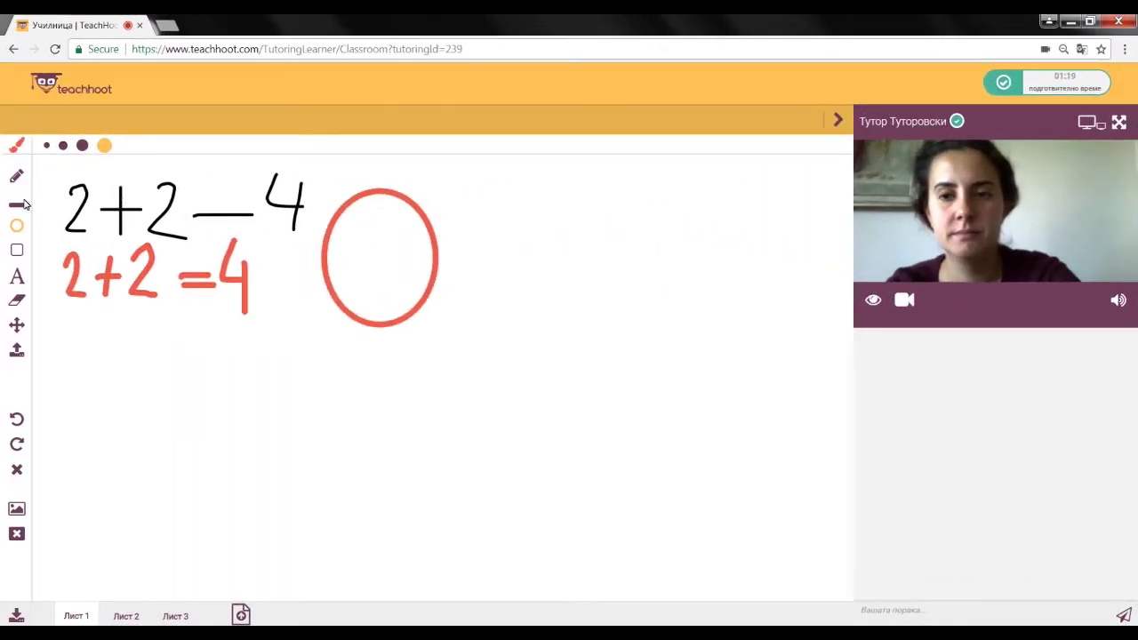
pyautogui.click(17, 253)
pyautogui.moveTo(457, 203); pyautogui.dragTo(579, 227)
pyautogui.moveTo(594, 273); pyautogui.dragTo(600, 320)
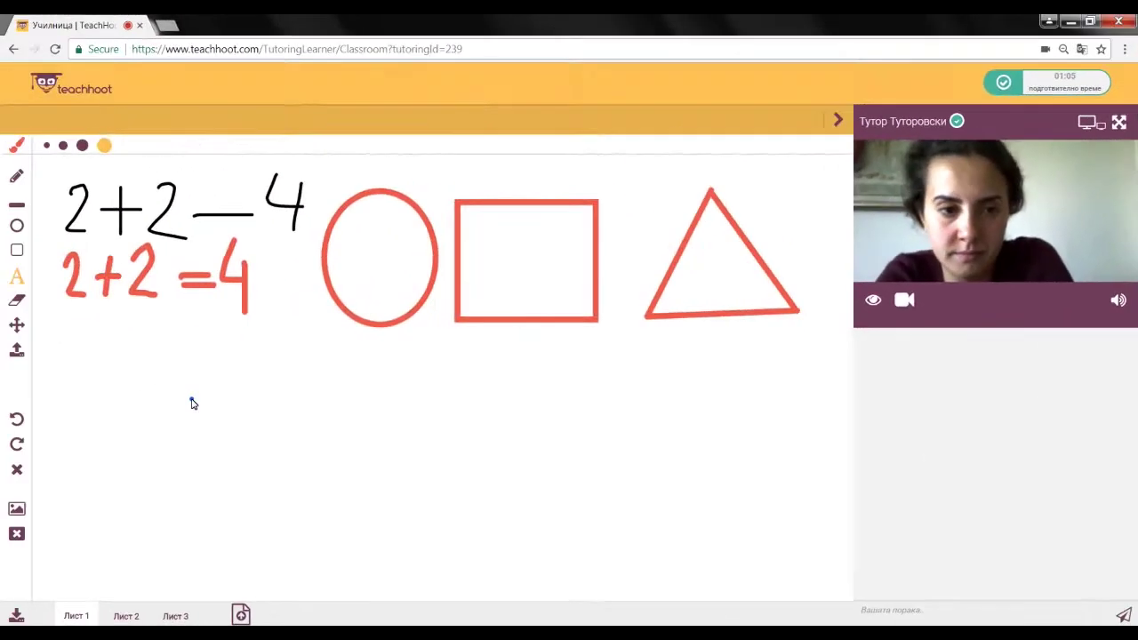
# Step: Add the red text "how are you today?" below the equations on the whiteboard
pyautogui.click(192, 402)
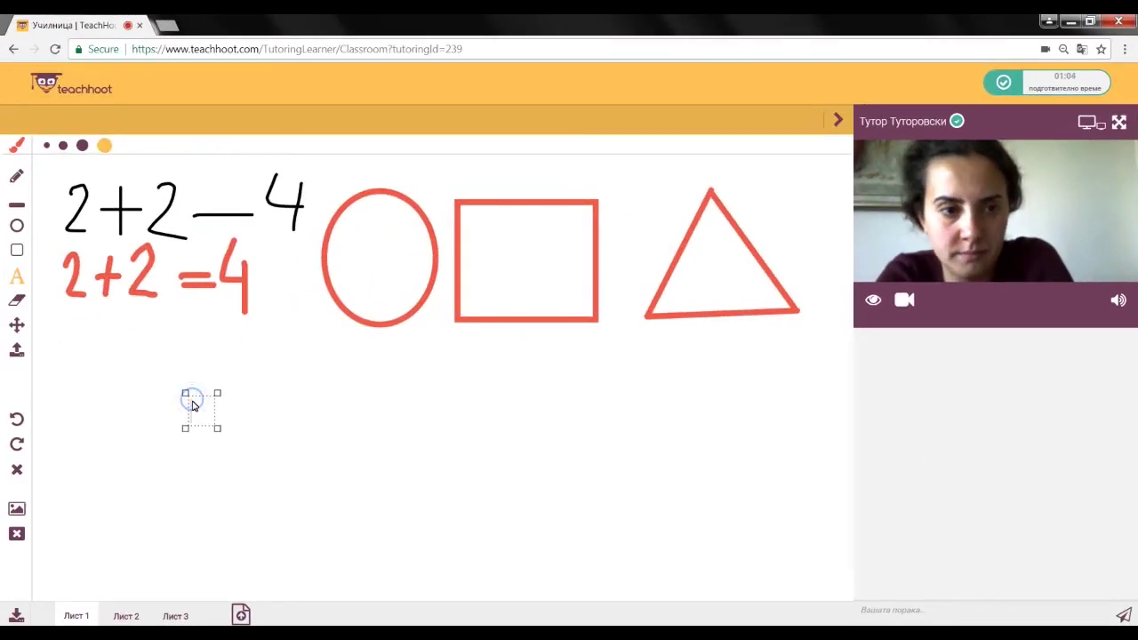
pyautogui.write('how a')
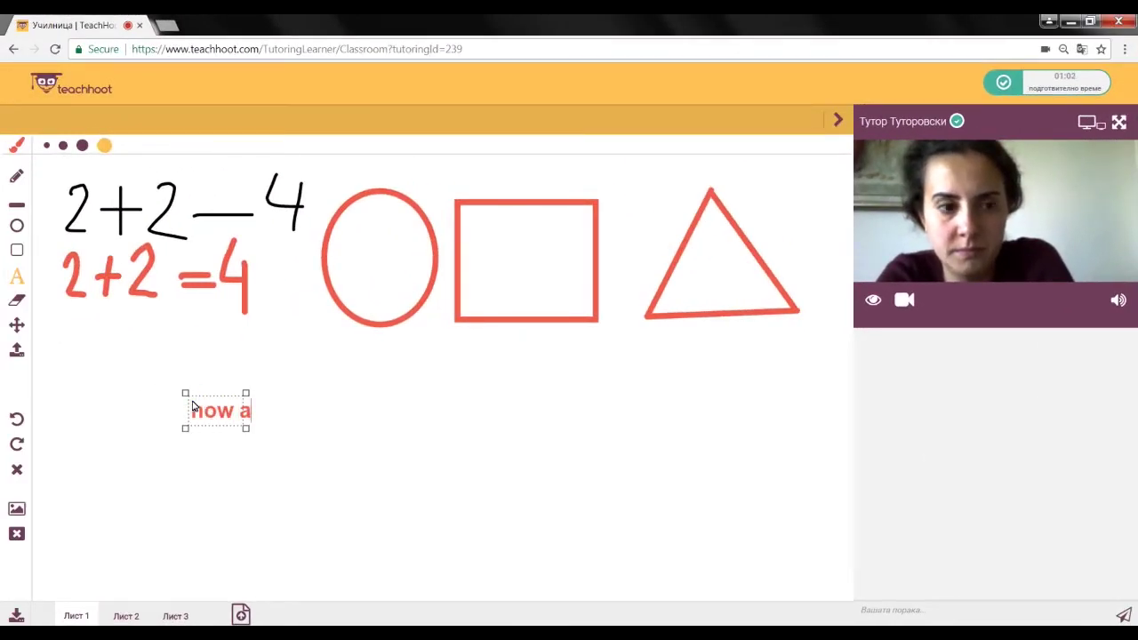
pyautogui.write('re you to')
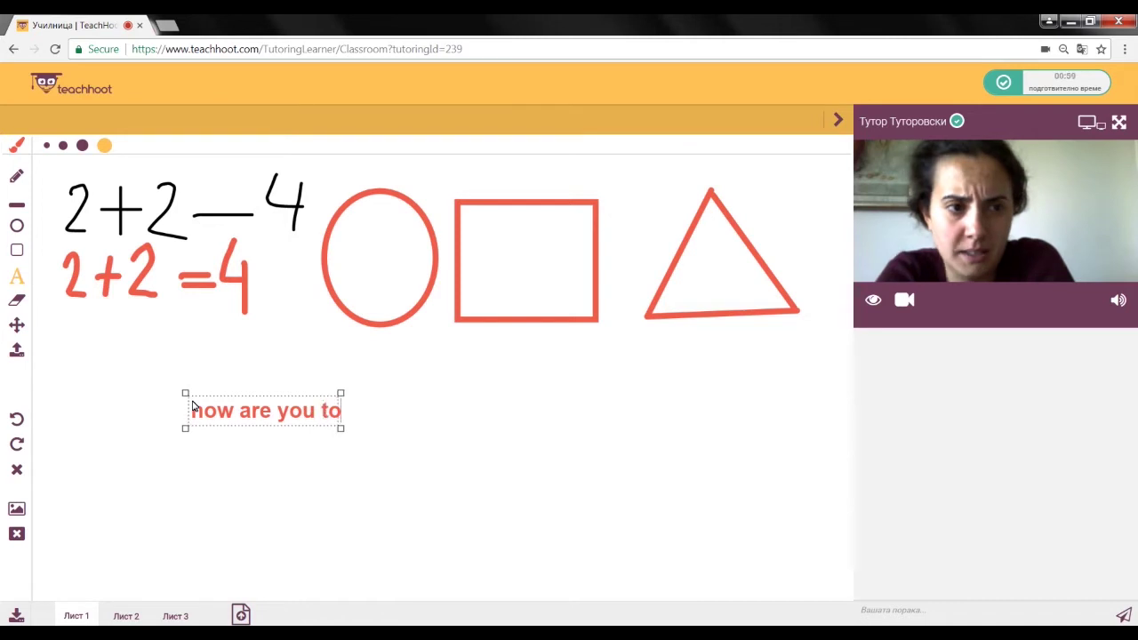
pyautogui.write('day?')
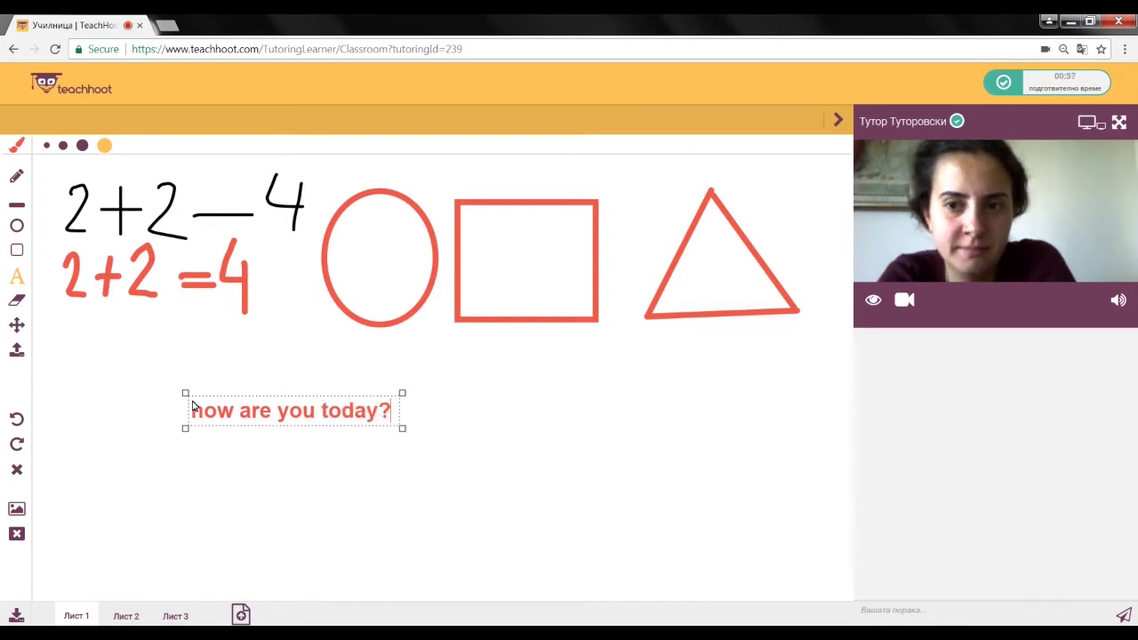
pyautogui.click(522, 375)
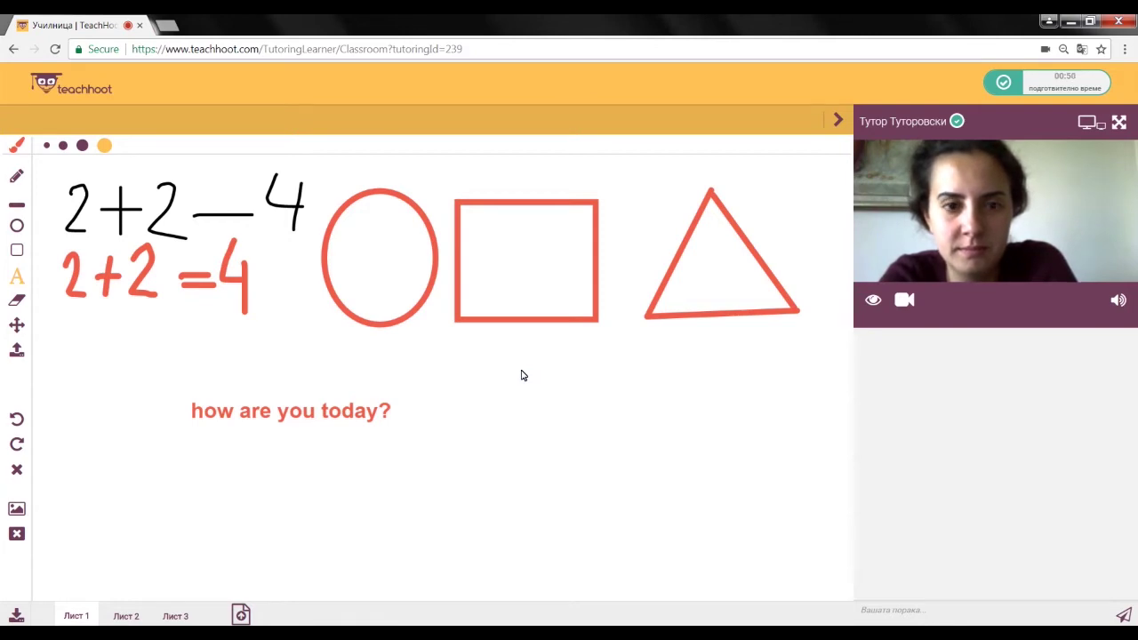
# Step: Try to move the "how are you today?" text down to the whiteboard's lower edge
pyautogui.click(17, 324)
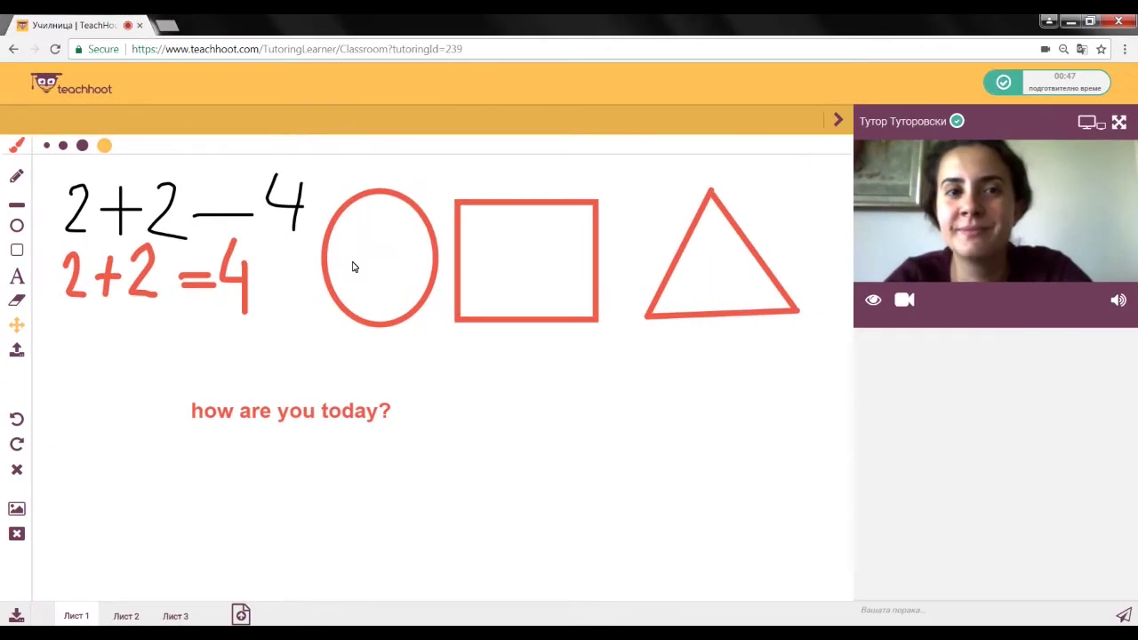
pyautogui.click(352, 261)
pyautogui.moveTo(339, 424); pyautogui.dragTo(279, 622)
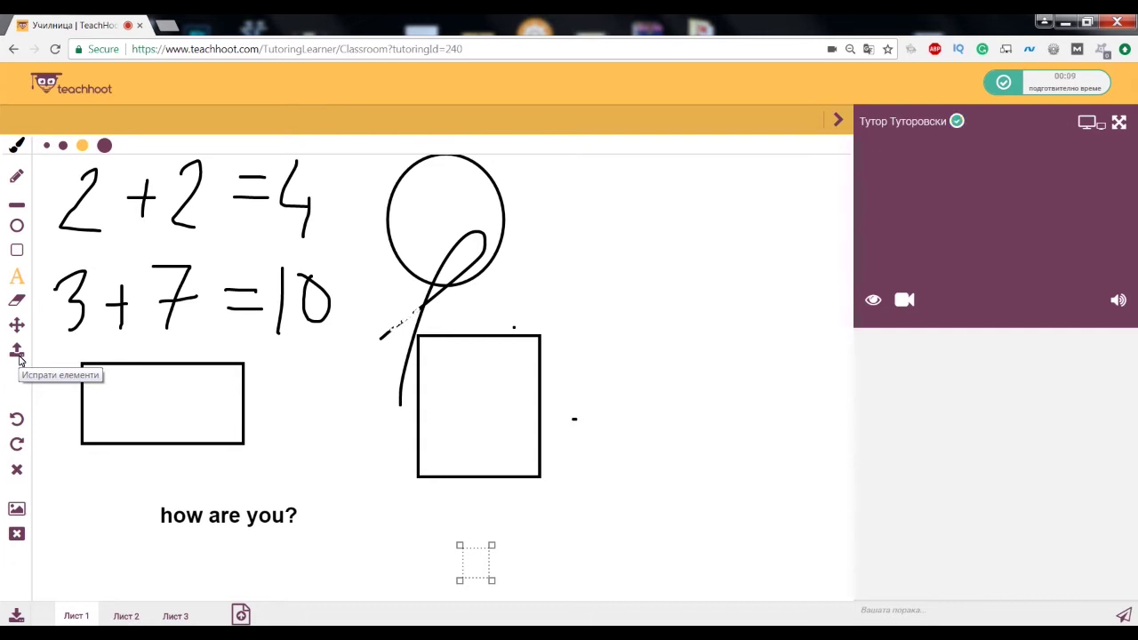
# Step: Use the send elements function on the whiteboard with the 2+2=4 and 3+7=10 equations
pyautogui.click(20, 358)
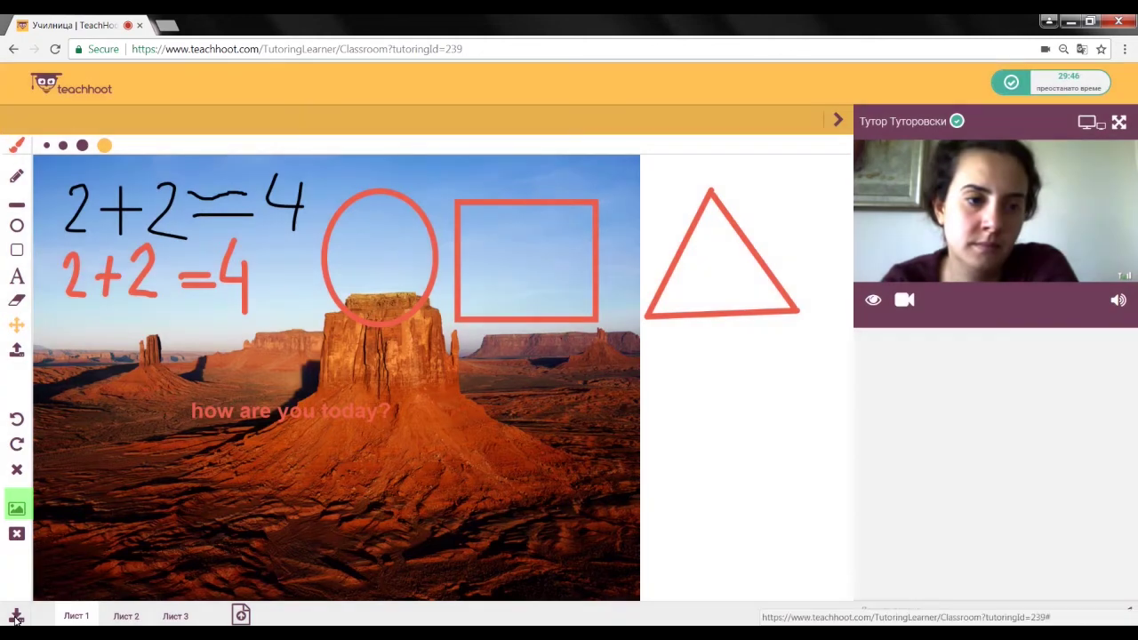
# Step: Download the whiteboard as an image and open the downloaded file whiteboard (2).jpg
pyautogui.click(16, 616)
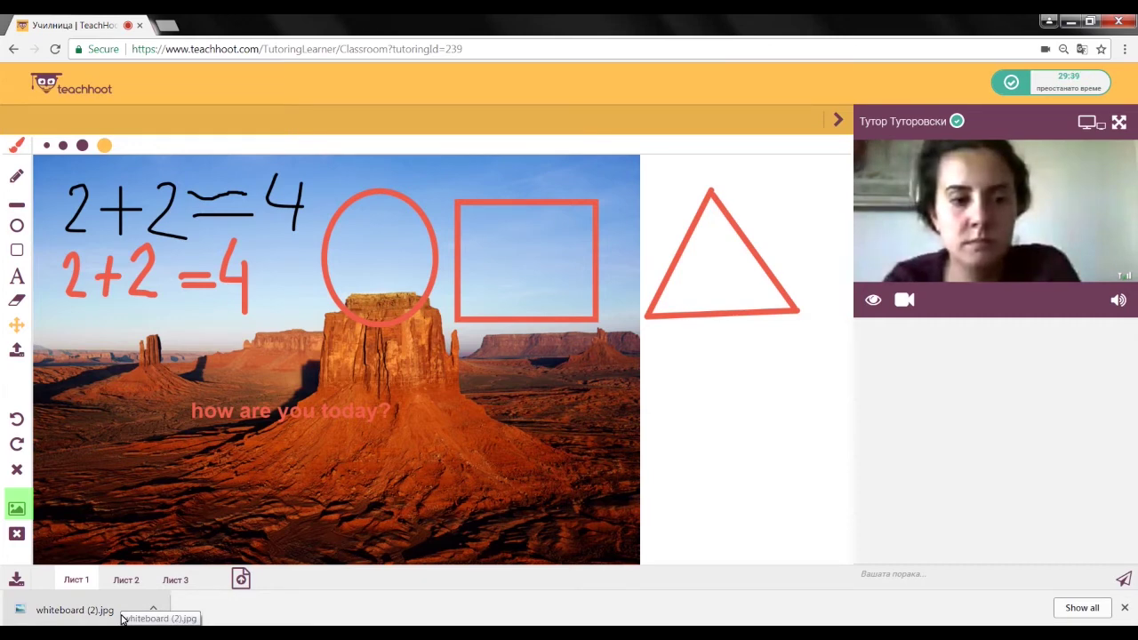
pyautogui.click(123, 620)
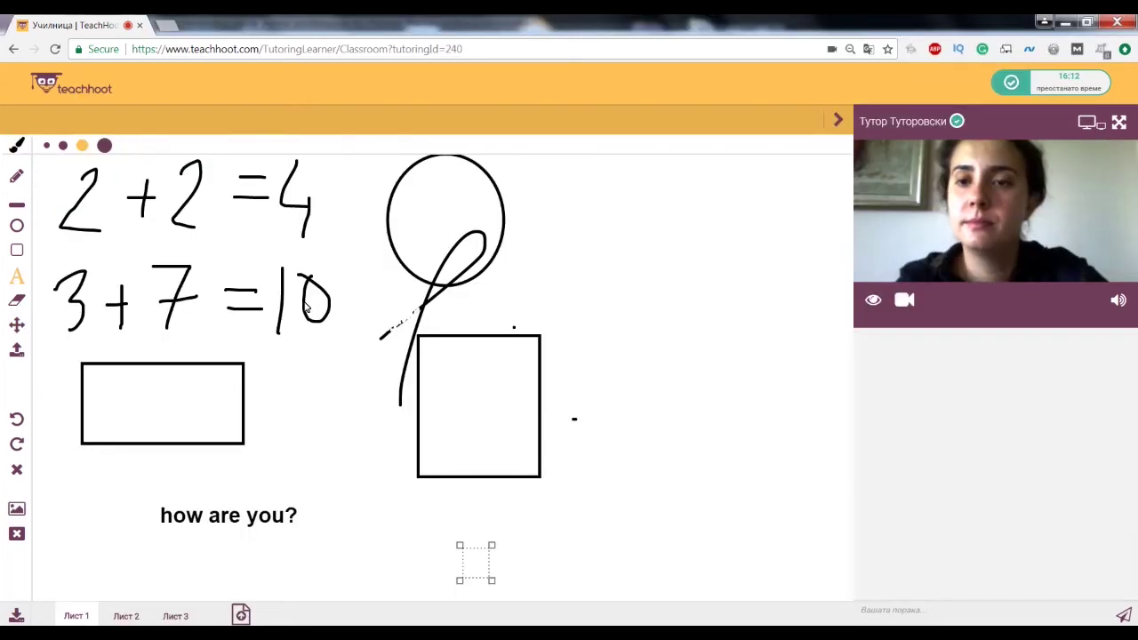
# Step: Switch to the Лист 2 sheet and handwrite 2+3= in black with the pencil
pyautogui.click(124, 616)
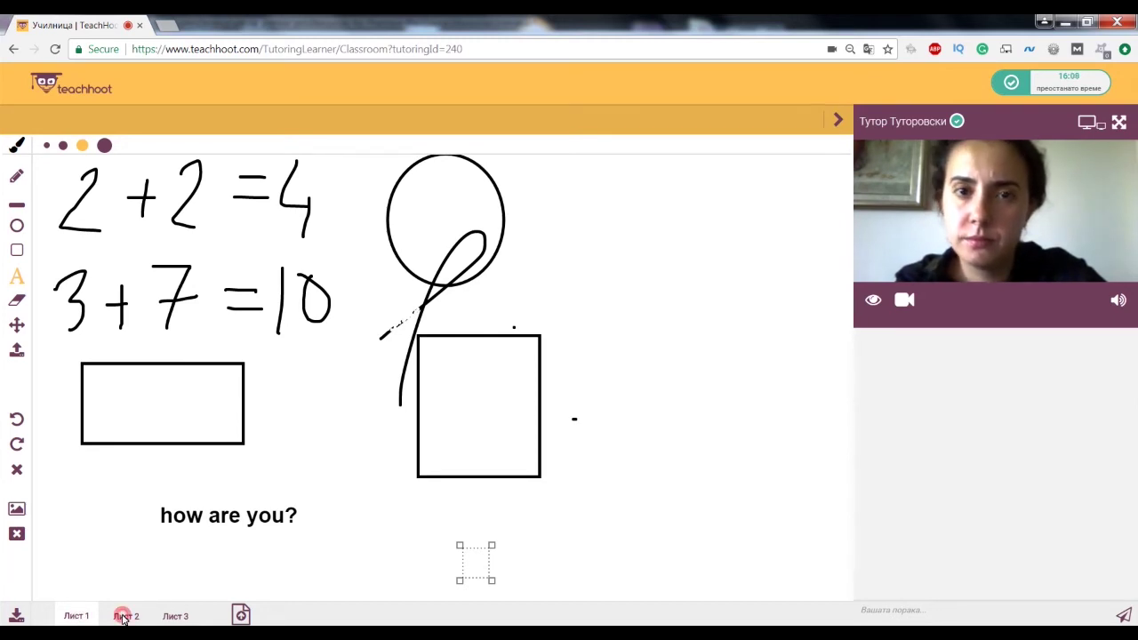
pyautogui.click(104, 208)
pyautogui.click(17, 178)
pyautogui.moveTo(91, 189)
pyautogui.mouseDown()
pyautogui.moveTo(111, 240)
pyautogui.moveTo(160, 212)
pyautogui.moveTo(148, 229)
pyautogui.mouseUp()
pyautogui.moveTo(182, 187); pyautogui.dragTo(183, 238)
pyautogui.moveTo(226, 206)
pyautogui.mouseDown()
pyautogui.moveTo(252, 203)
pyautogui.moveTo(253, 217)
pyautogui.mouseUp()
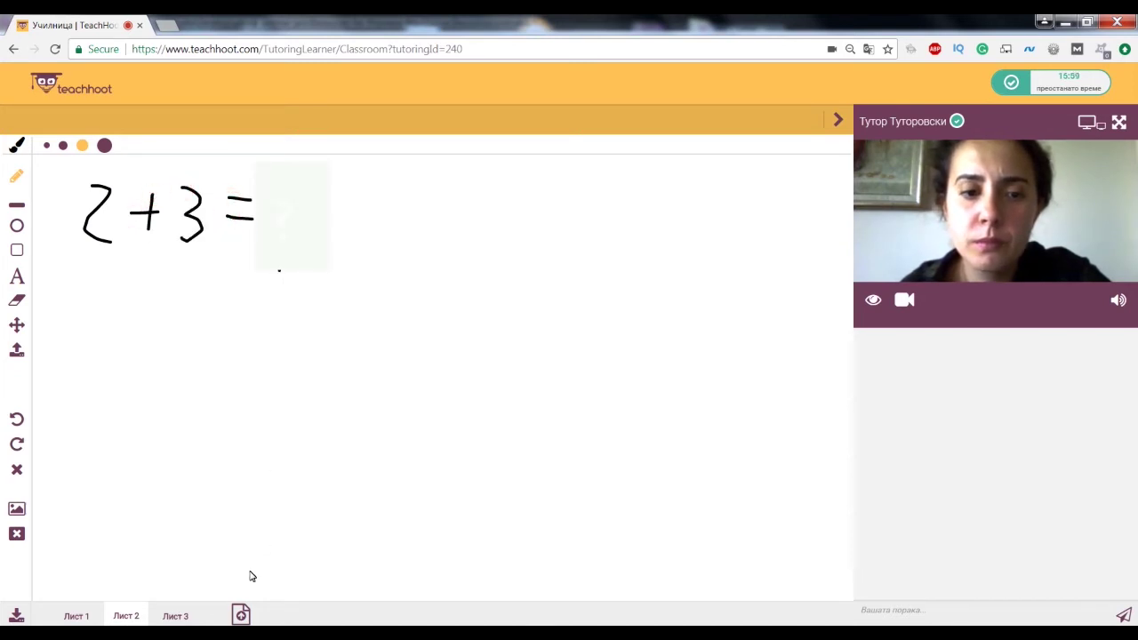
# Step: On the Лист 3 sheet, draw an 8 and a circle crossed by a horizontal line, and return to Лист 2
pyautogui.click(181, 620)
pyautogui.moveTo(223, 195)
pyautogui.mouseDown()
pyautogui.moveTo(169, 302)
pyautogui.moveTo(200, 247)
pyautogui.mouseUp()
pyautogui.moveTo(346, 192)
pyautogui.mouseDown()
pyautogui.moveTo(406, 267)
pyautogui.moveTo(345, 192)
pyautogui.mouseUp()
pyautogui.moveTo(258, 251); pyautogui.dragTo(403, 258)
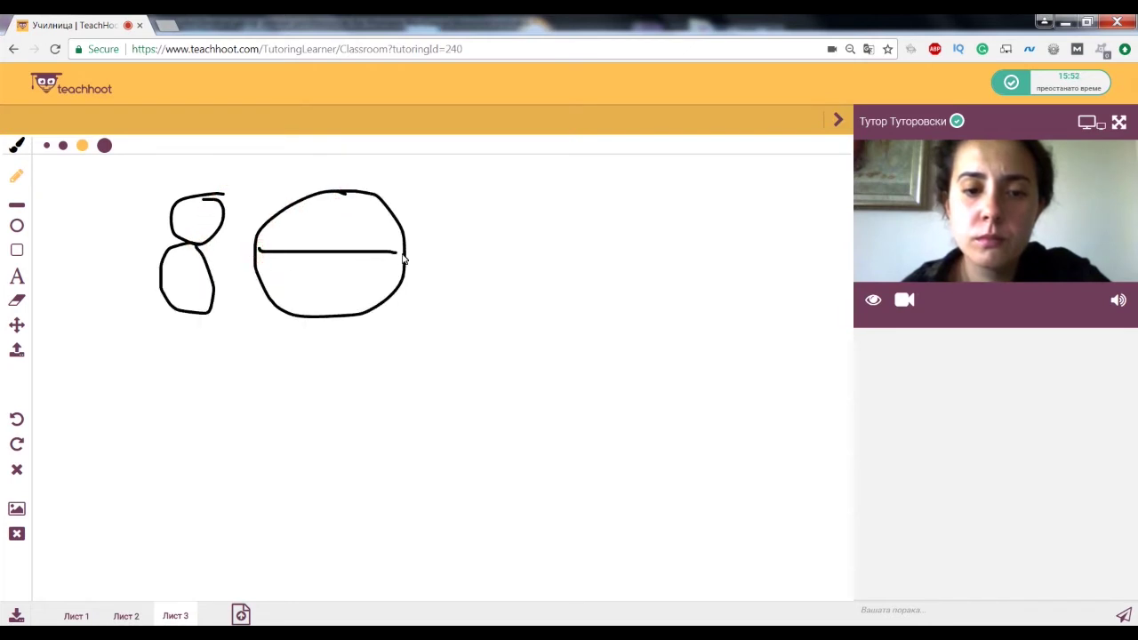
pyautogui.click(127, 616)
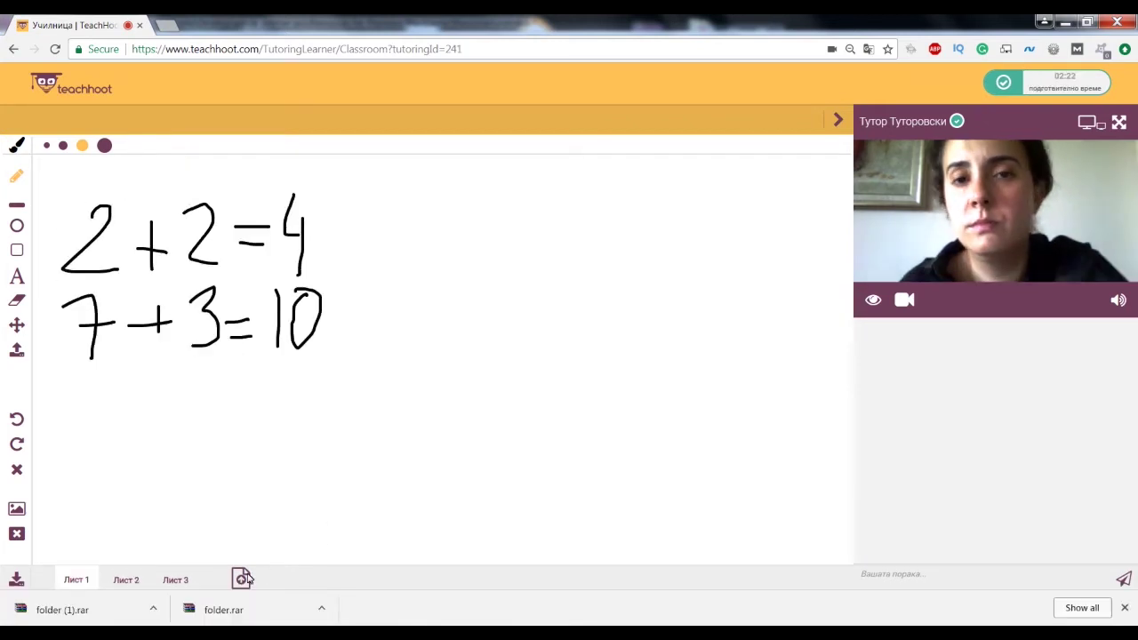
# Step: Attach the archive "folder" from the DOCUMENTS folder to the classroom and download the attached file
pyautogui.click(243, 578)
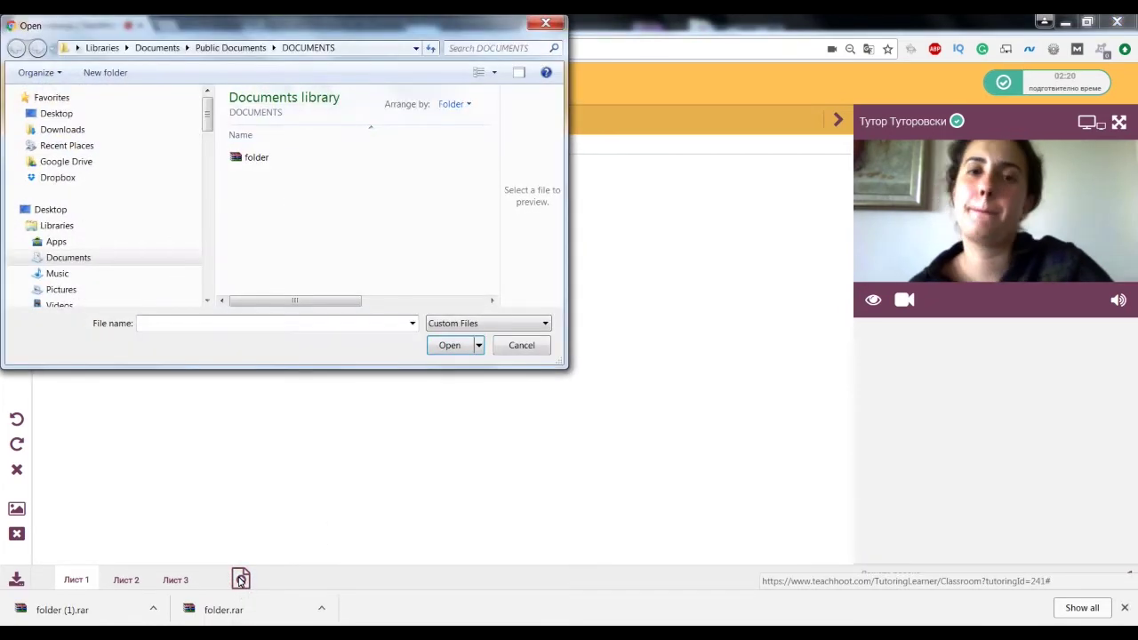
pyautogui.click(257, 158)
pyautogui.click(457, 347)
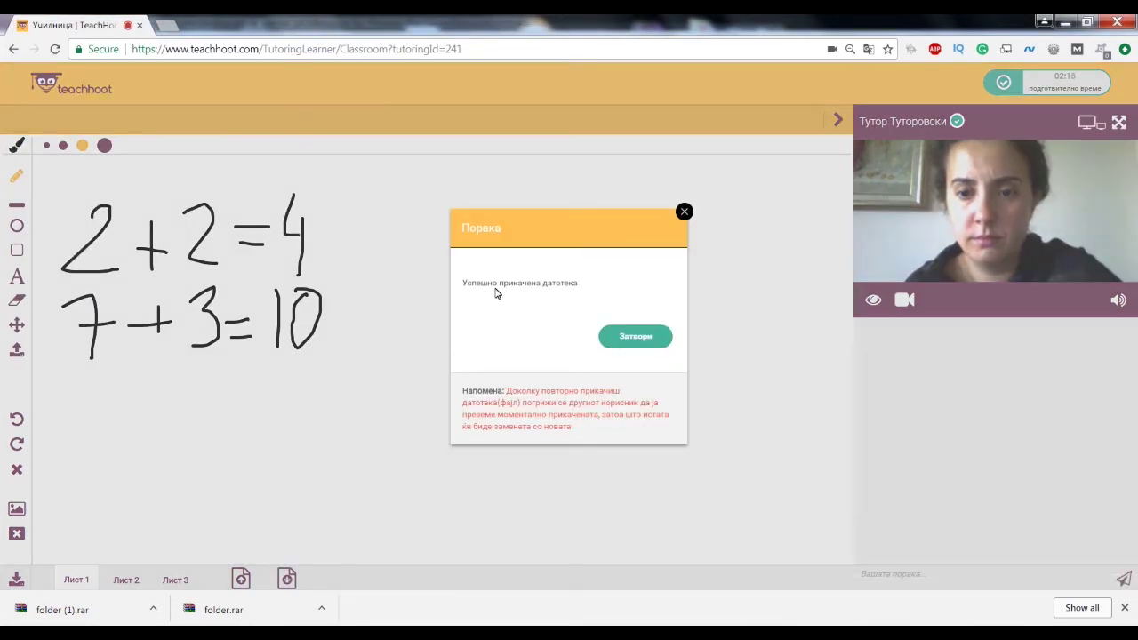
pyautogui.click(634, 337)
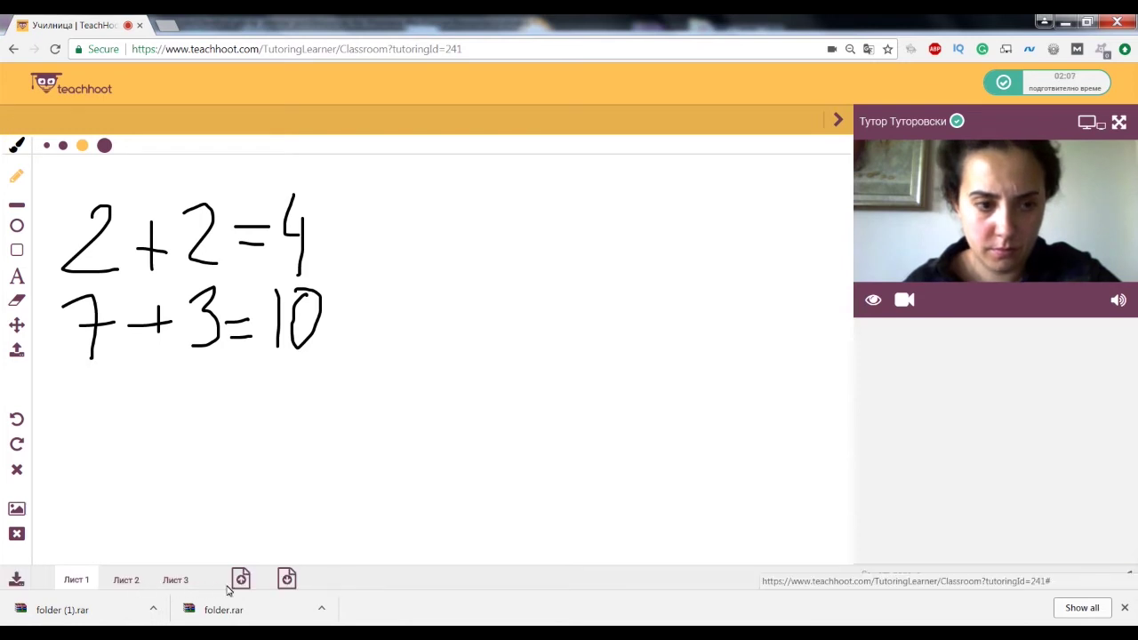
pyautogui.click(287, 580)
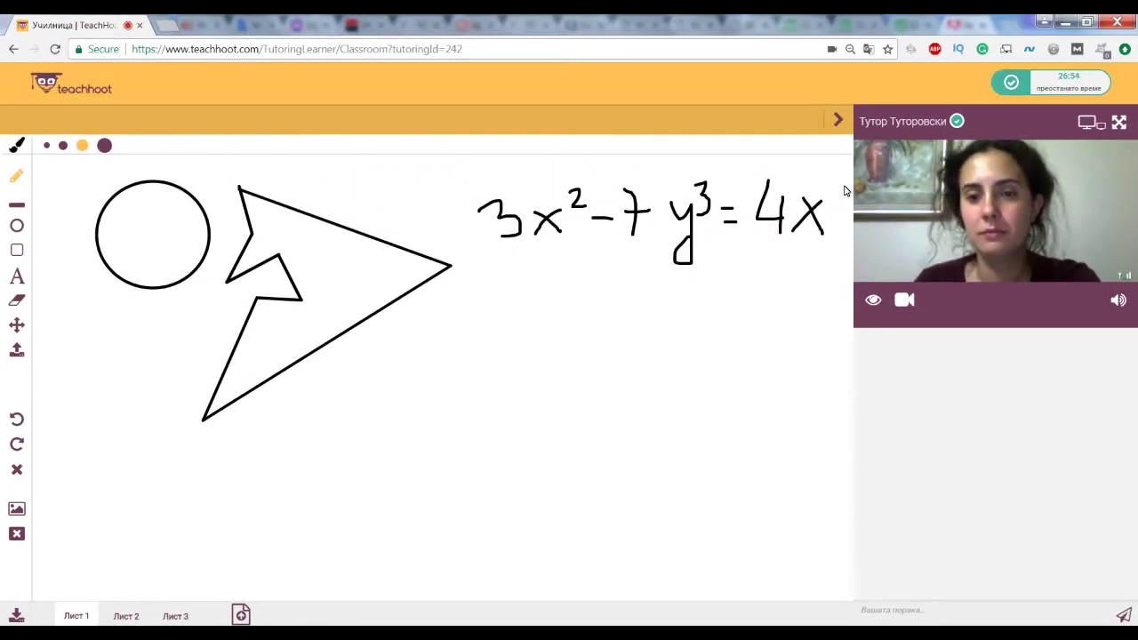
# Step: Expand the whiteboard over the video area, handwrite z√256 after the 4x equation, and restore the video area
pyautogui.click(837, 119)
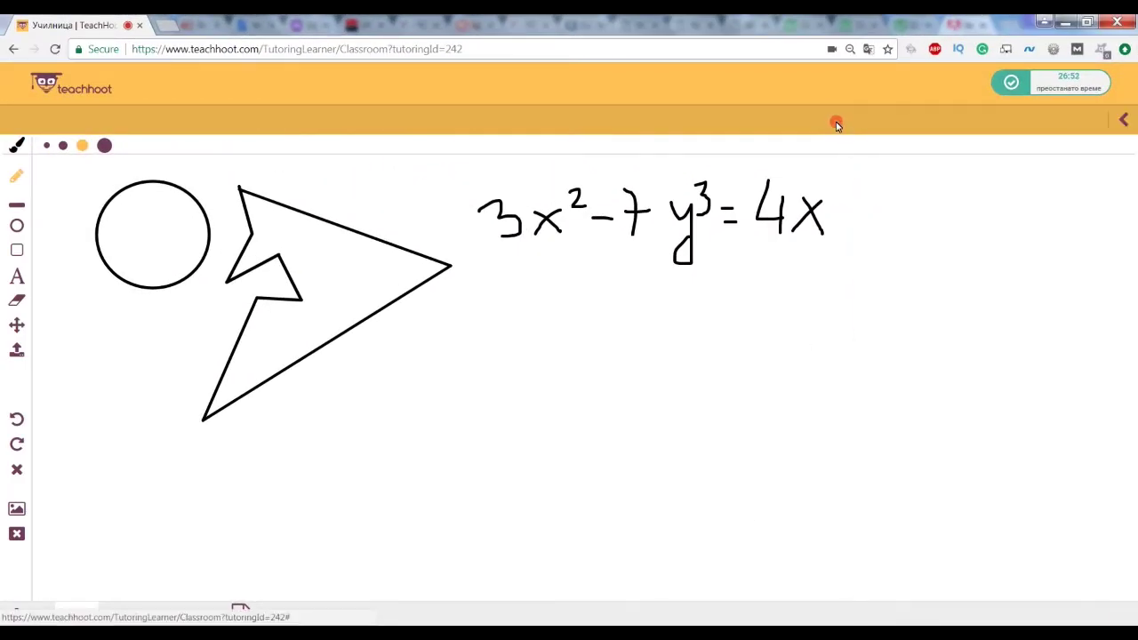
pyautogui.moveTo(870, 187)
pyautogui.mouseDown()
pyautogui.moveTo(872, 212)
pyautogui.moveTo(903, 214)
pyautogui.moveTo(1044, 168)
pyautogui.mouseUp()
pyautogui.moveTo(950, 199)
pyautogui.mouseDown()
pyautogui.moveTo(983, 225)
pyautogui.moveTo(1001, 206)
pyautogui.moveTo(1000, 228)
pyautogui.mouseUp()
pyautogui.moveTo(1051, 183)
pyautogui.mouseDown()
pyautogui.moveTo(1043, 203)
pyautogui.moveTo(1062, 217)
pyautogui.moveTo(1037, 215)
pyautogui.mouseUp()
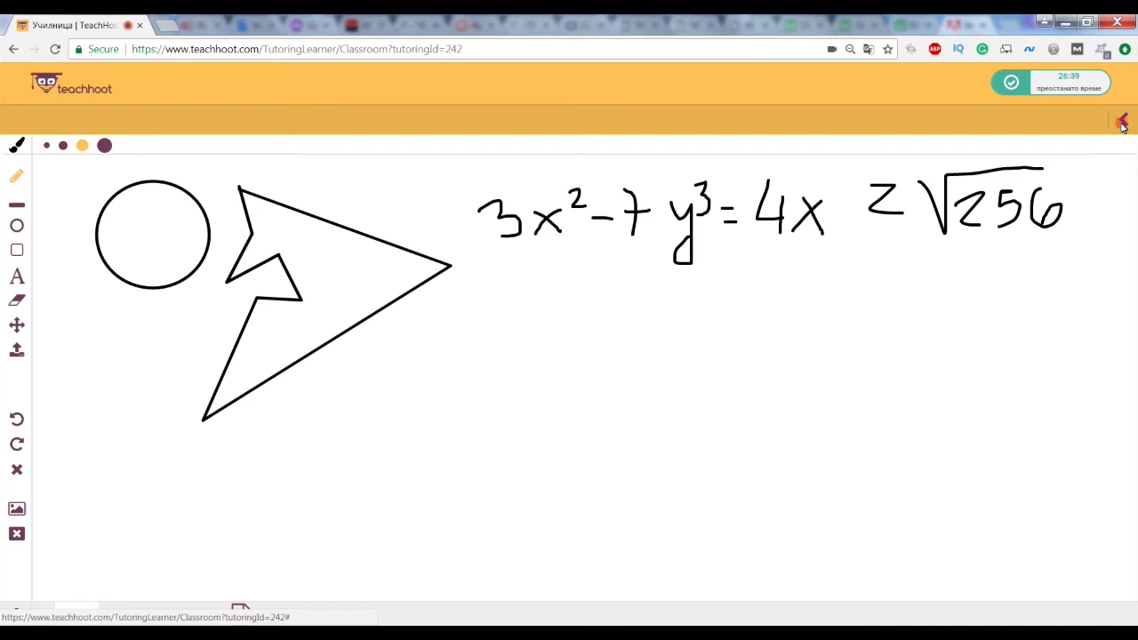
pyautogui.click(1122, 123)
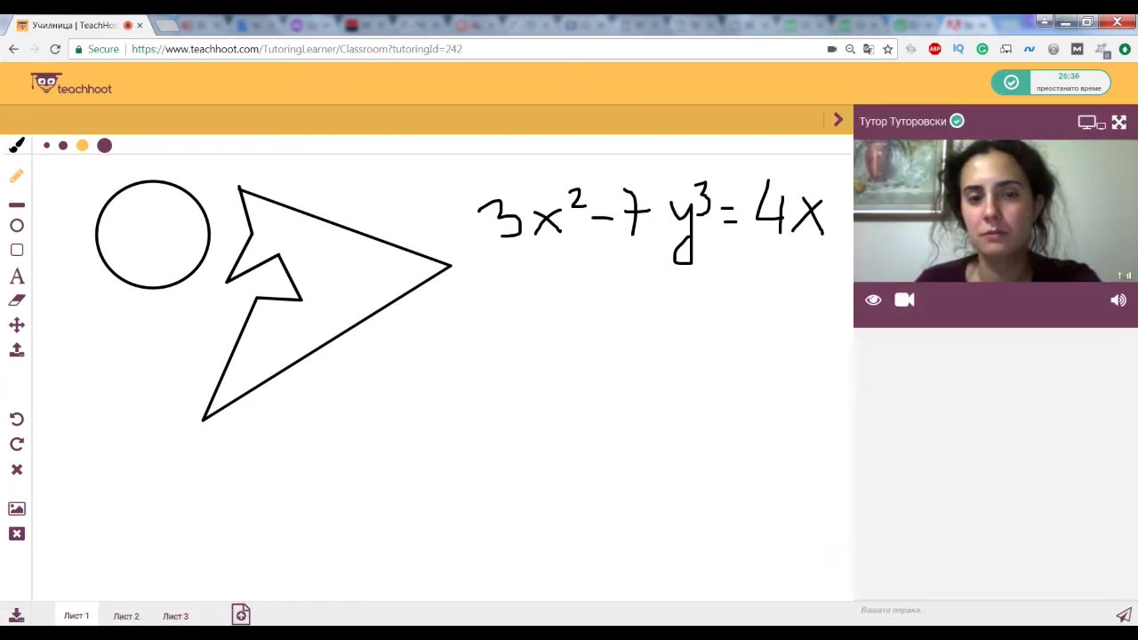
# Step: Turn the tutor's video off and back on
pyautogui.click(904, 301)
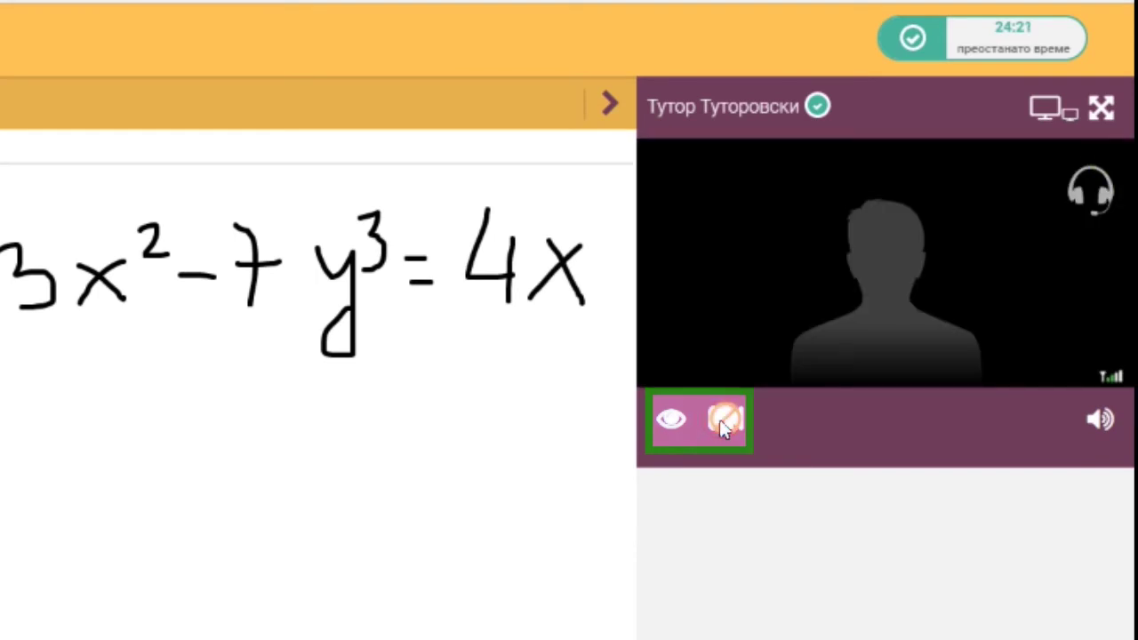
pyautogui.click(723, 419)
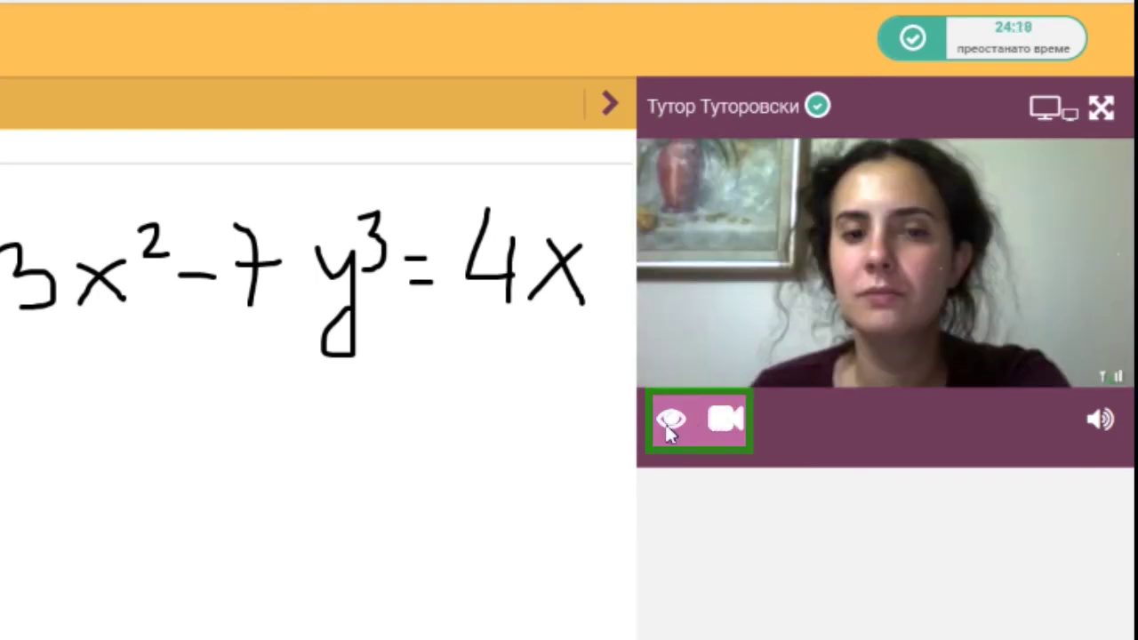
# Step: Show the own camera view, turn the own video off and back on, and return to the tutor's video
pyautogui.click(669, 423)
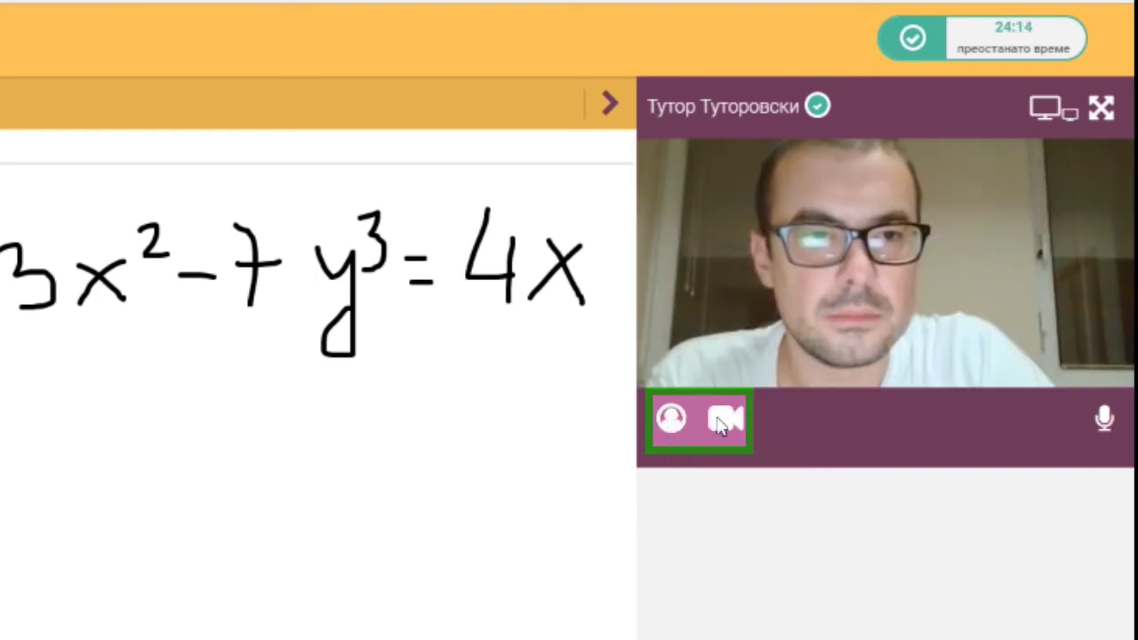
pyautogui.click(728, 422)
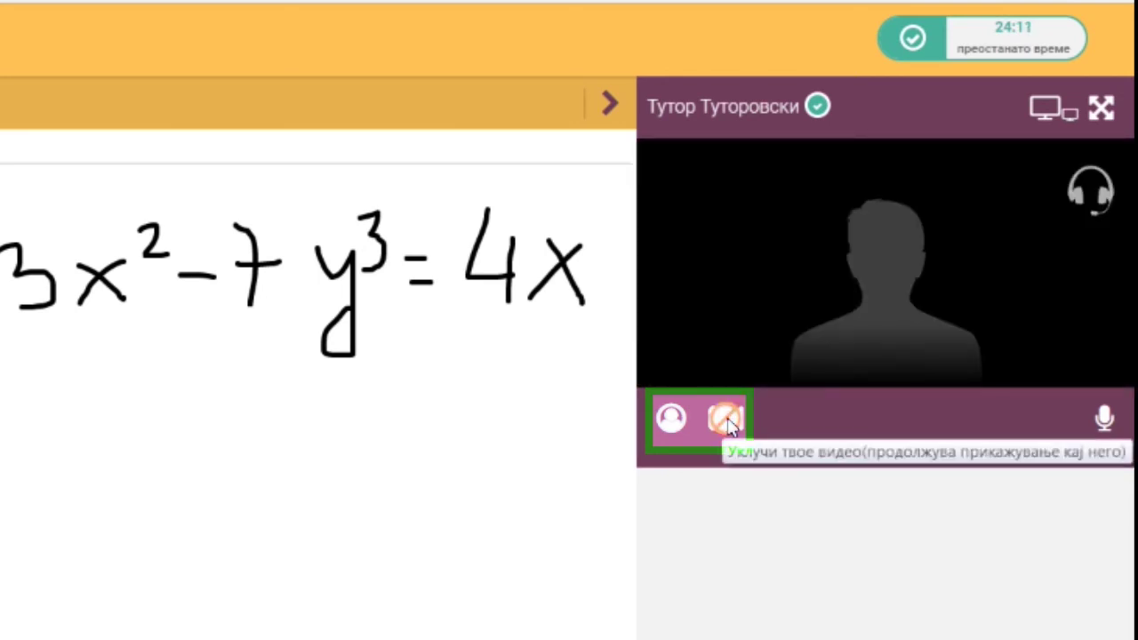
pyautogui.click(726, 422)
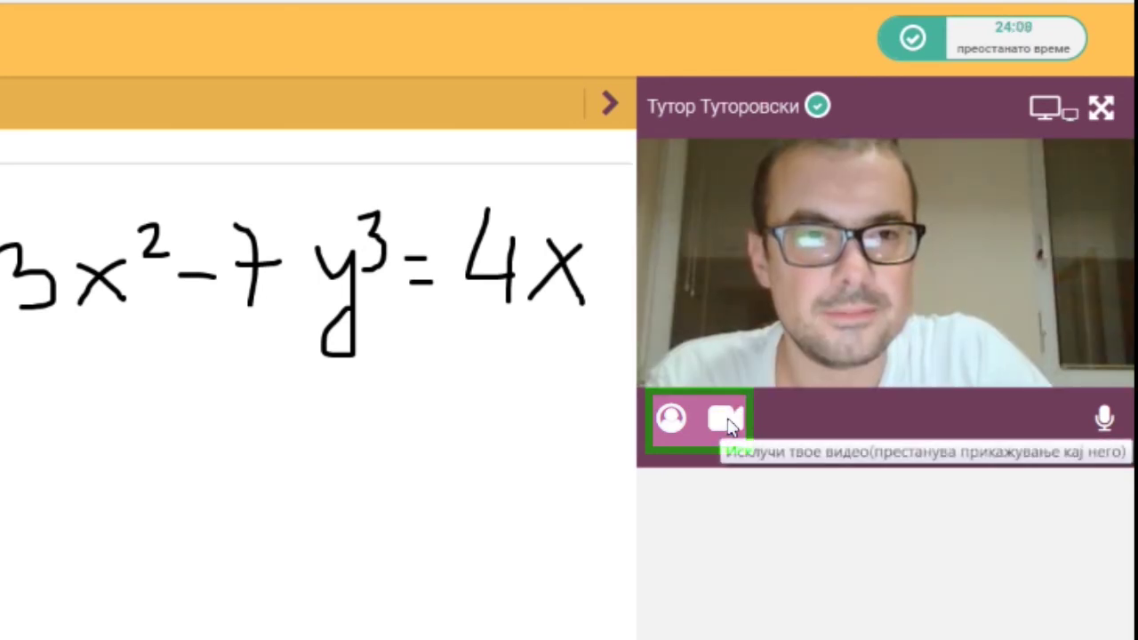
pyautogui.click(671, 419)
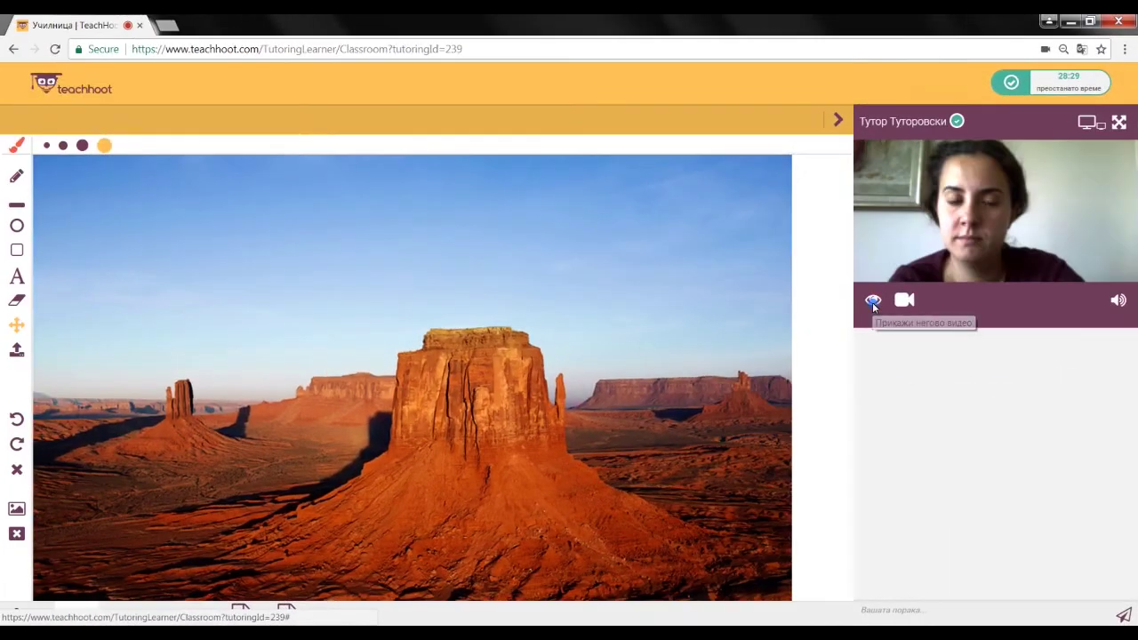
pyautogui.click(872, 301)
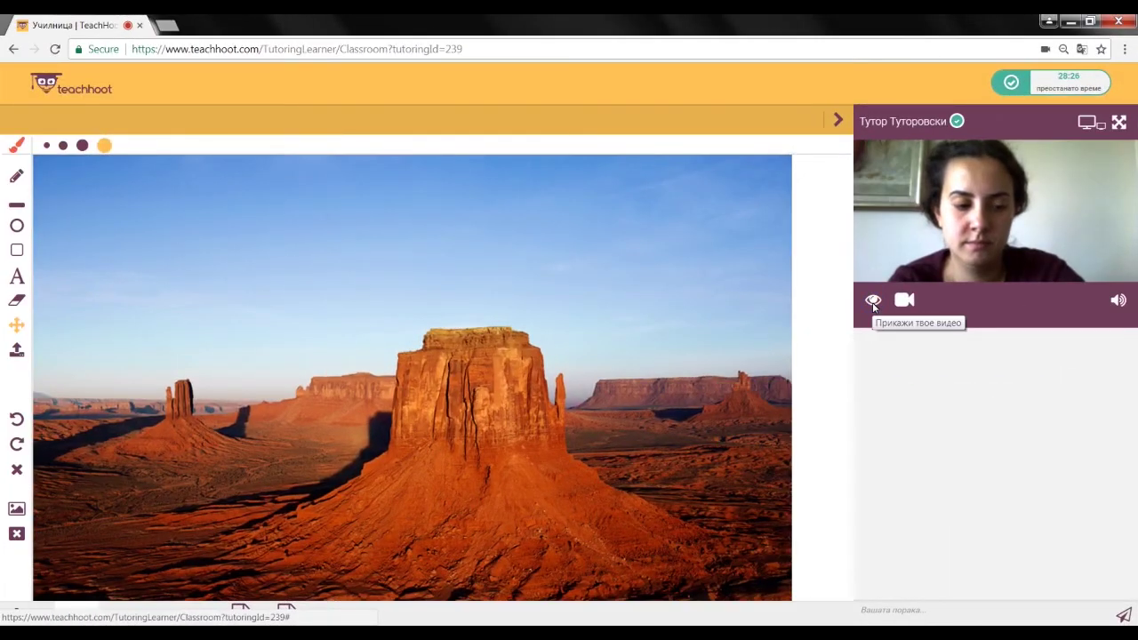
# Step: Install the TeachHoot Screen Sharing extension from the Chrome Web Store for screen sharing and return to the classroom
pyautogui.click(1085, 124)
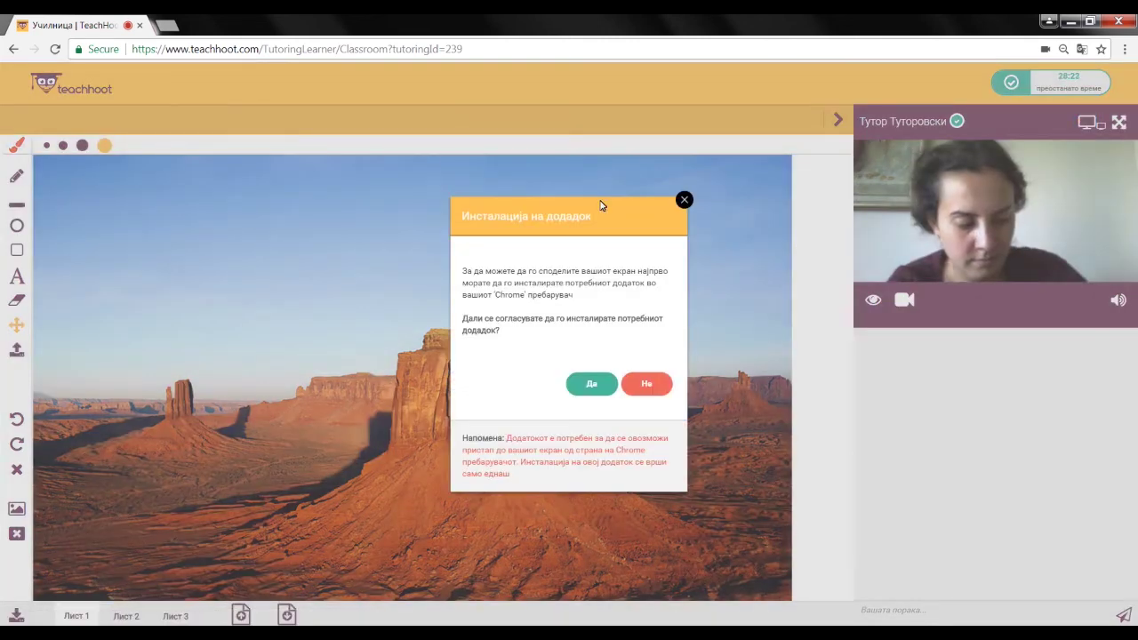
pyautogui.click(591, 386)
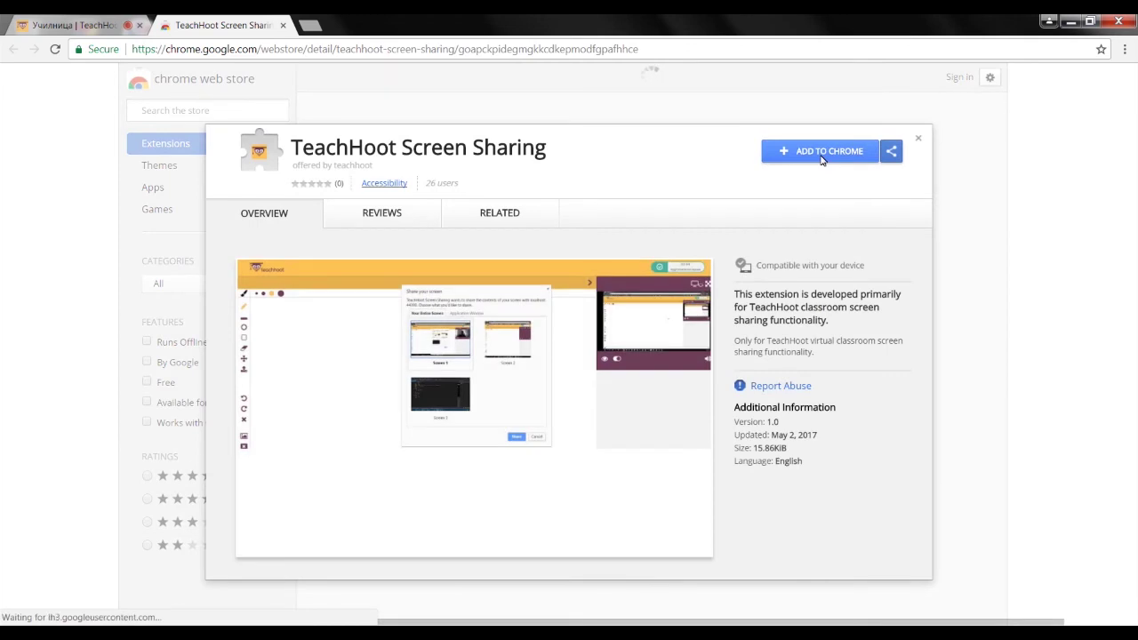
pyautogui.click(822, 157)
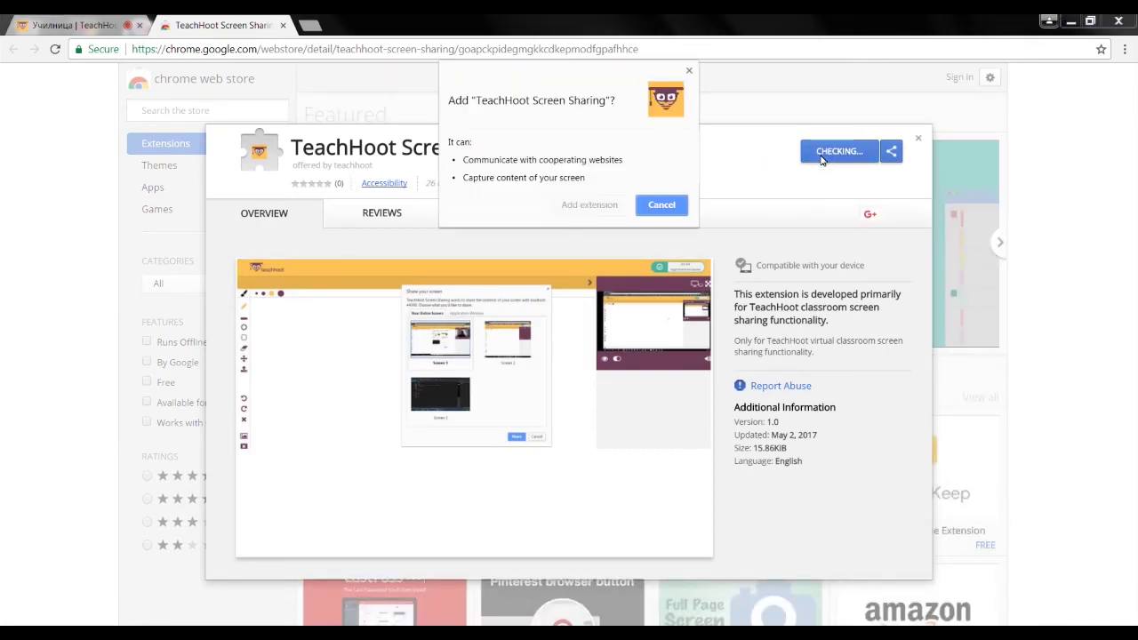
pyautogui.click(591, 205)
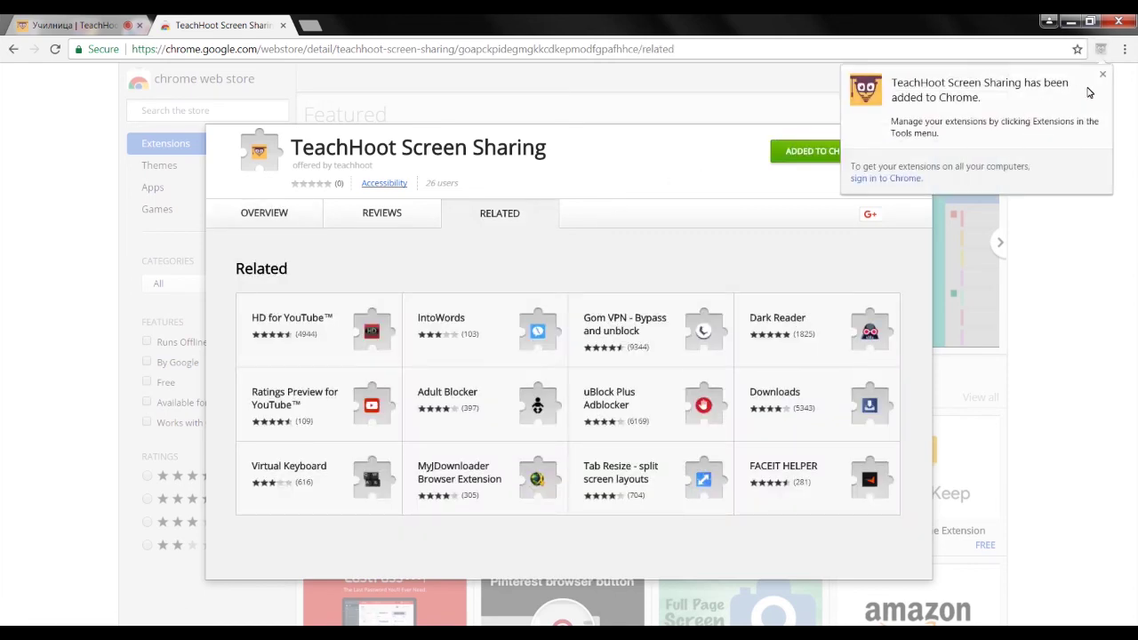
pyautogui.click(1103, 77)
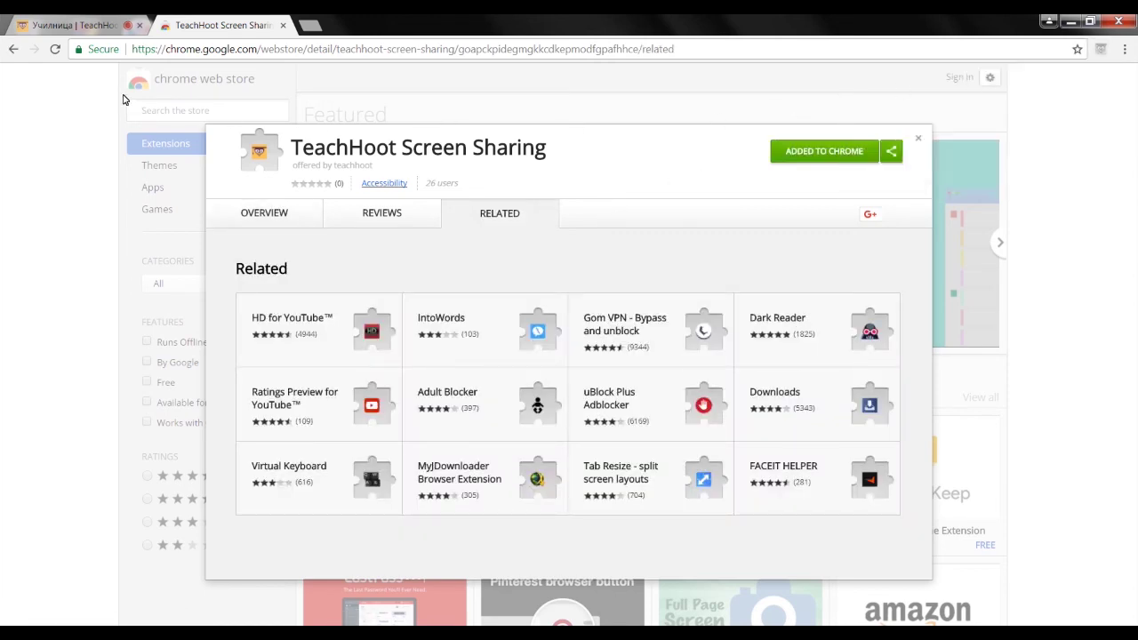
pyautogui.click(283, 29)
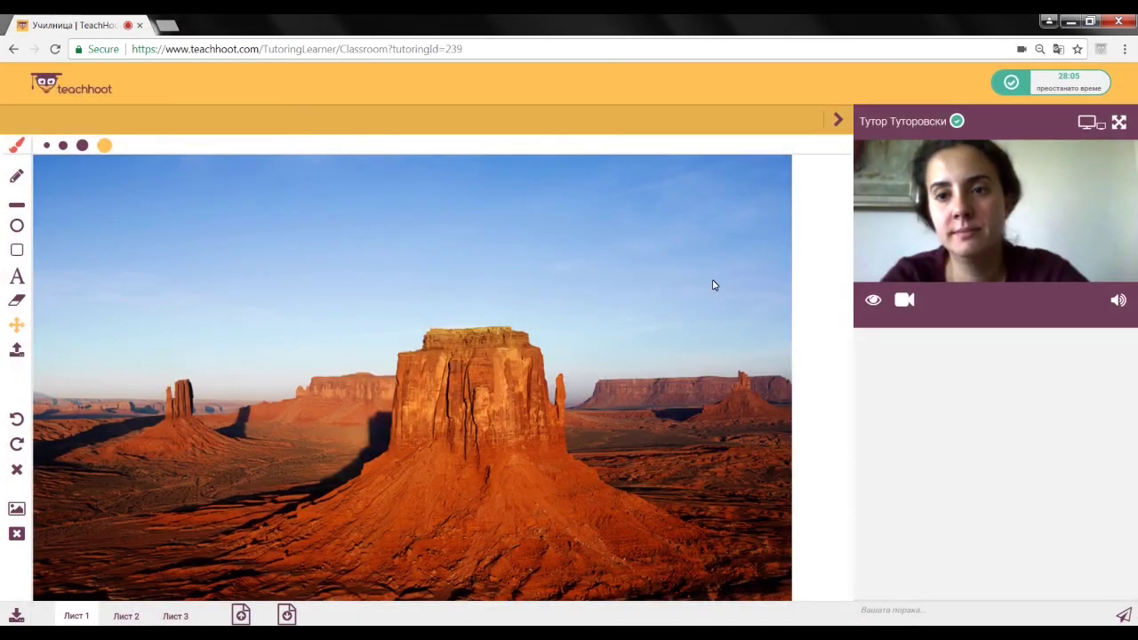
# Step: Share the entire screen with the classroom through TeachHoot Screen Sharing, and stop sharing it
pyautogui.click(1089, 122)
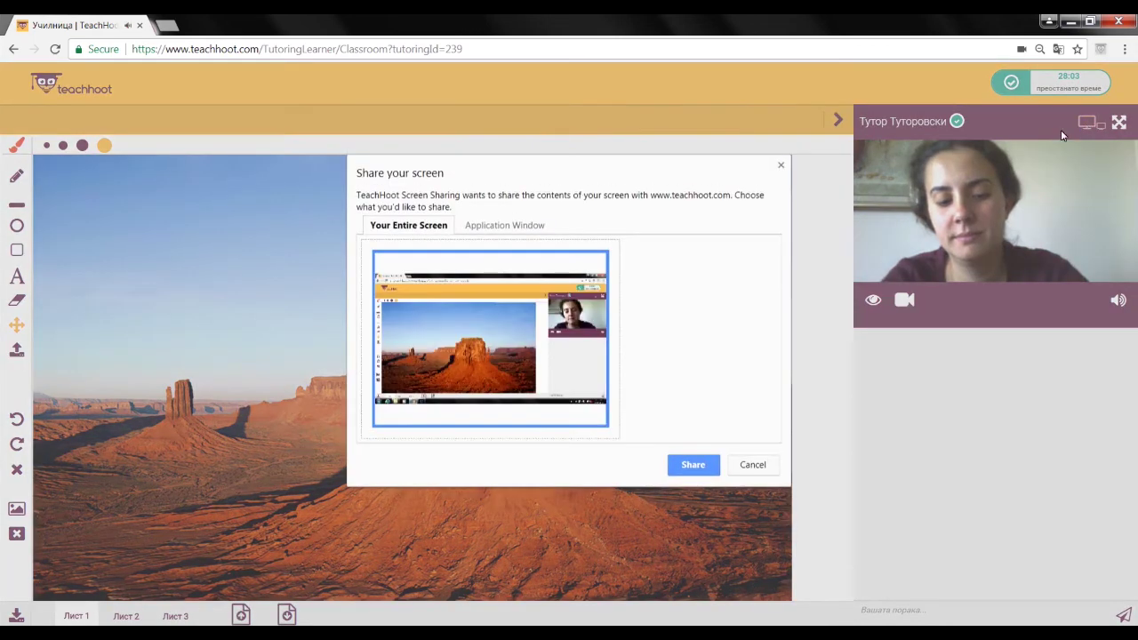
pyautogui.click(690, 463)
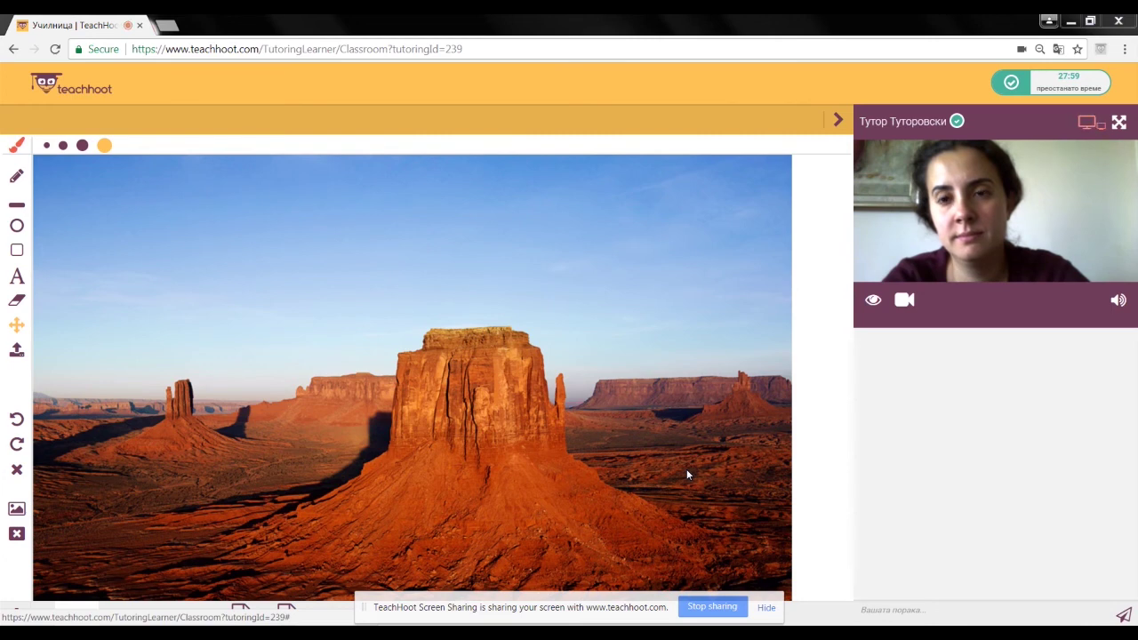
pyautogui.click(1088, 121)
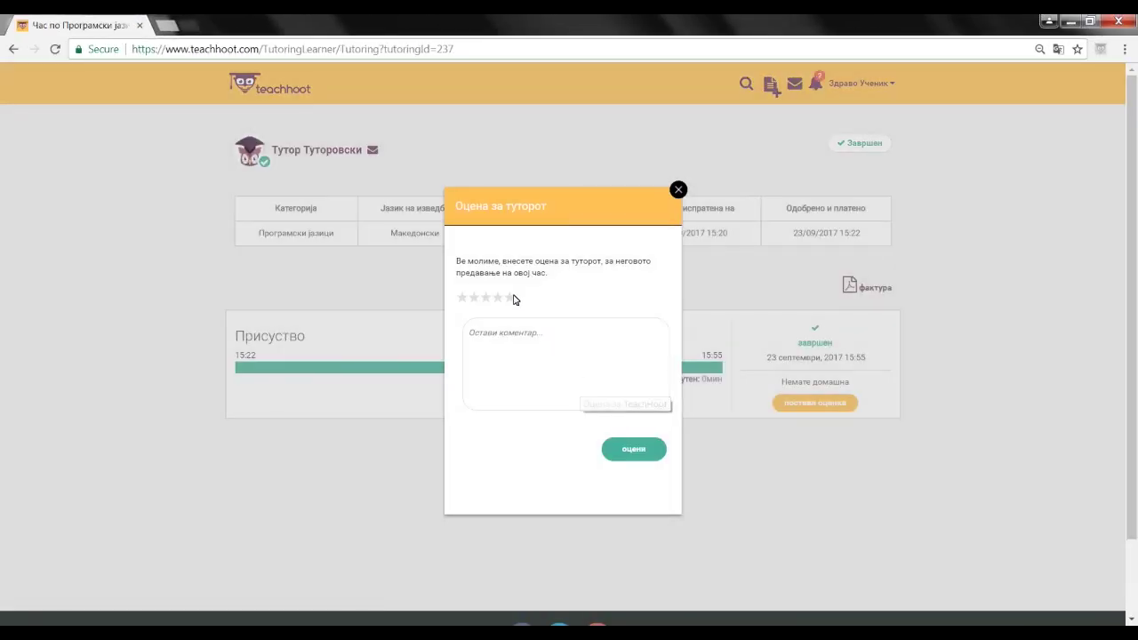
# Step: Rate the tutor five stars for the completed lesson and start a comment beginning with "sup"
pyautogui.click(509, 297)
pyautogui.click(510, 346)
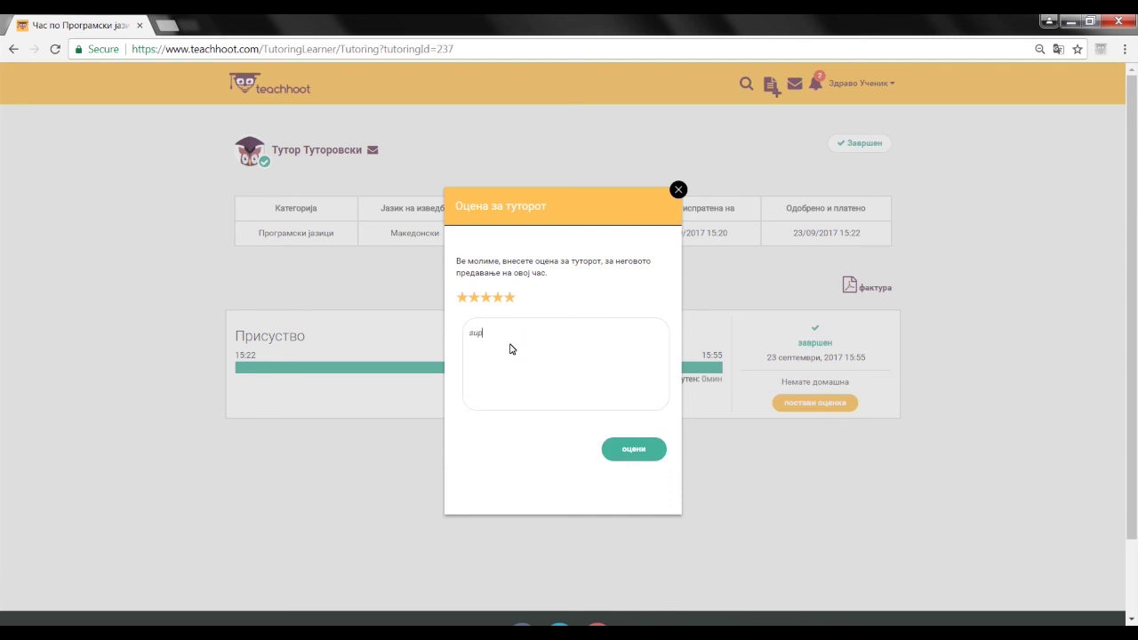